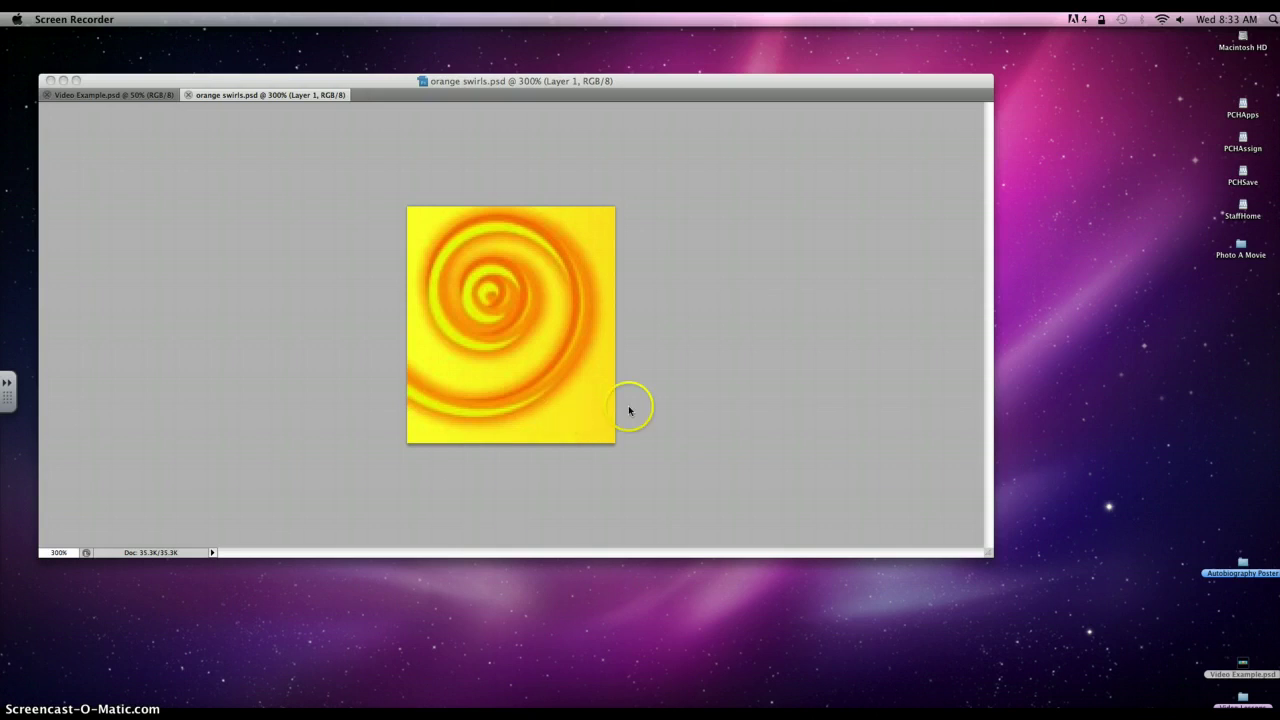
- Activate the Pen tool and set it to draw paths instead of shape layers
left_click(715, 390)
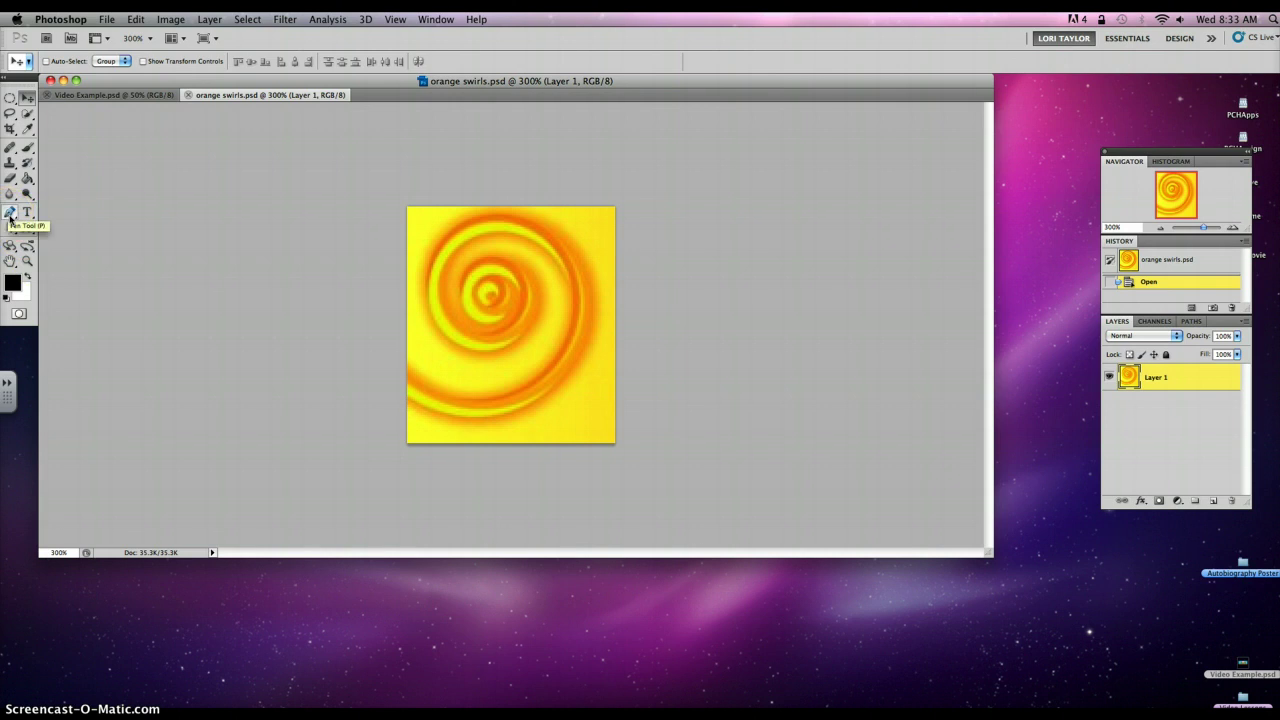
left_click(12, 218)
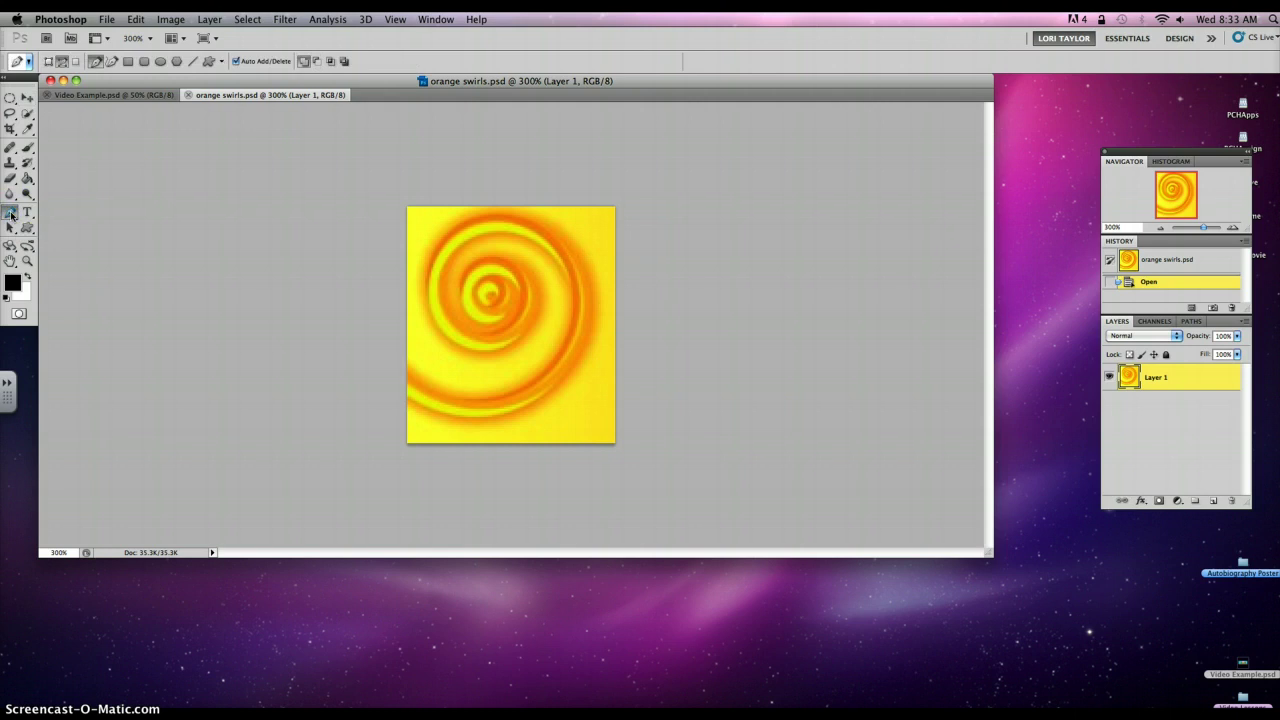
left_click(48, 62)
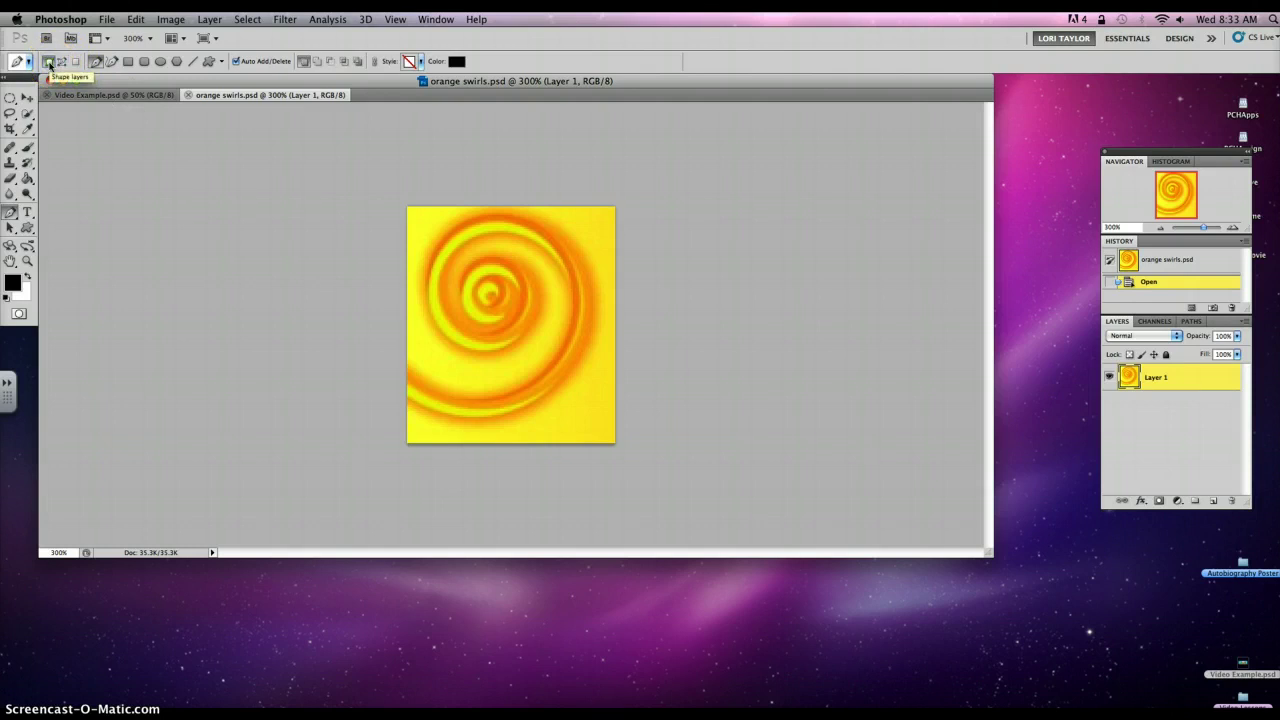
left_click(61, 63)
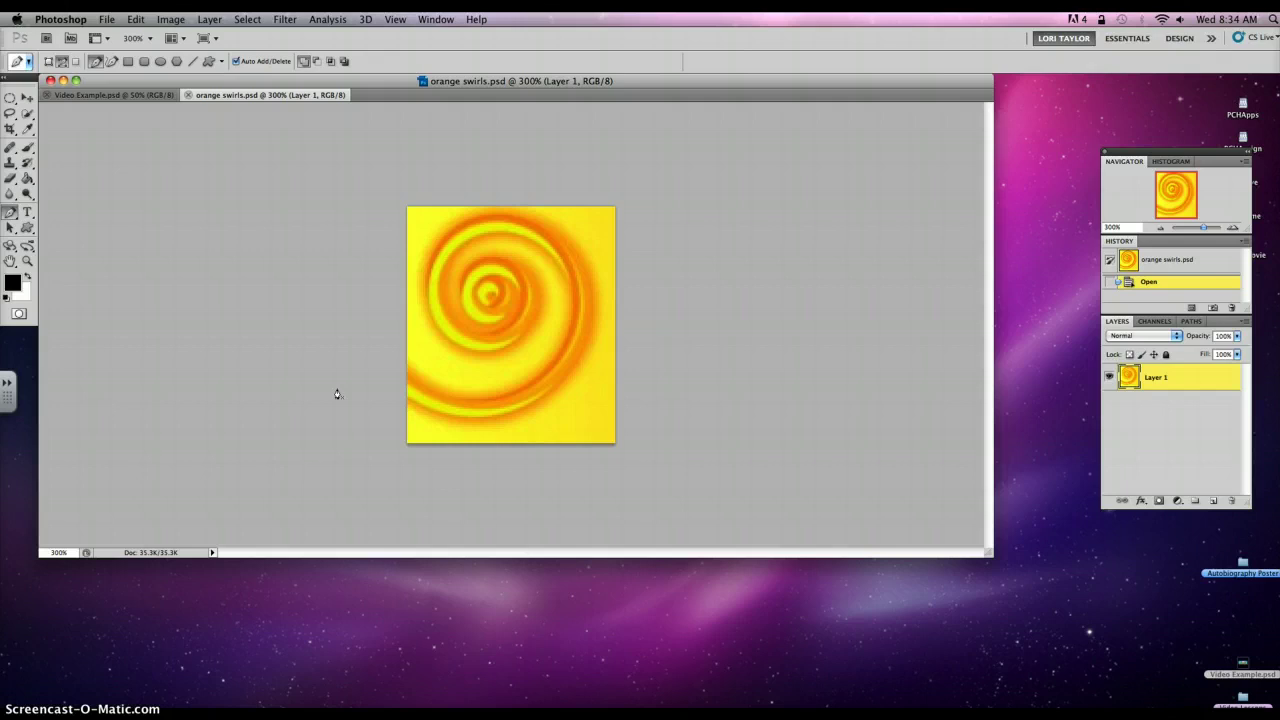
- Start a path at the image's left edge and curve it along the bottom outer edge of the orange swirl
left_click(407, 409)
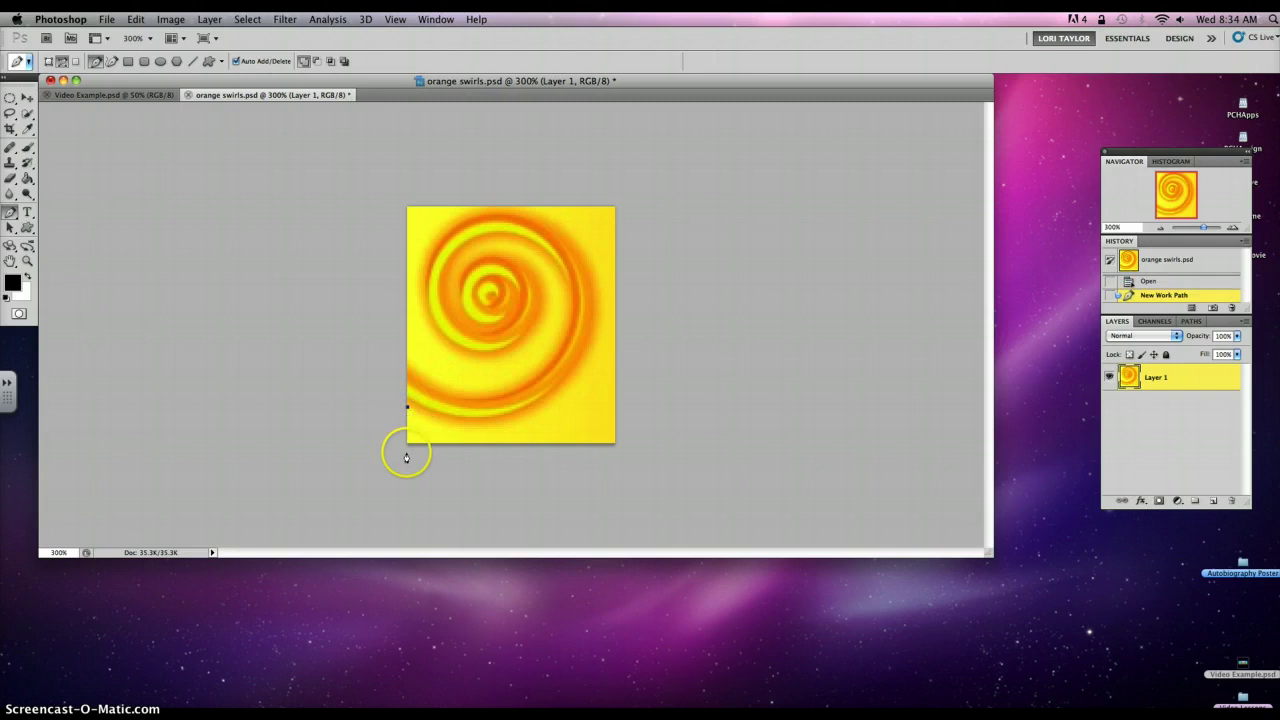
left_click(562, 386)
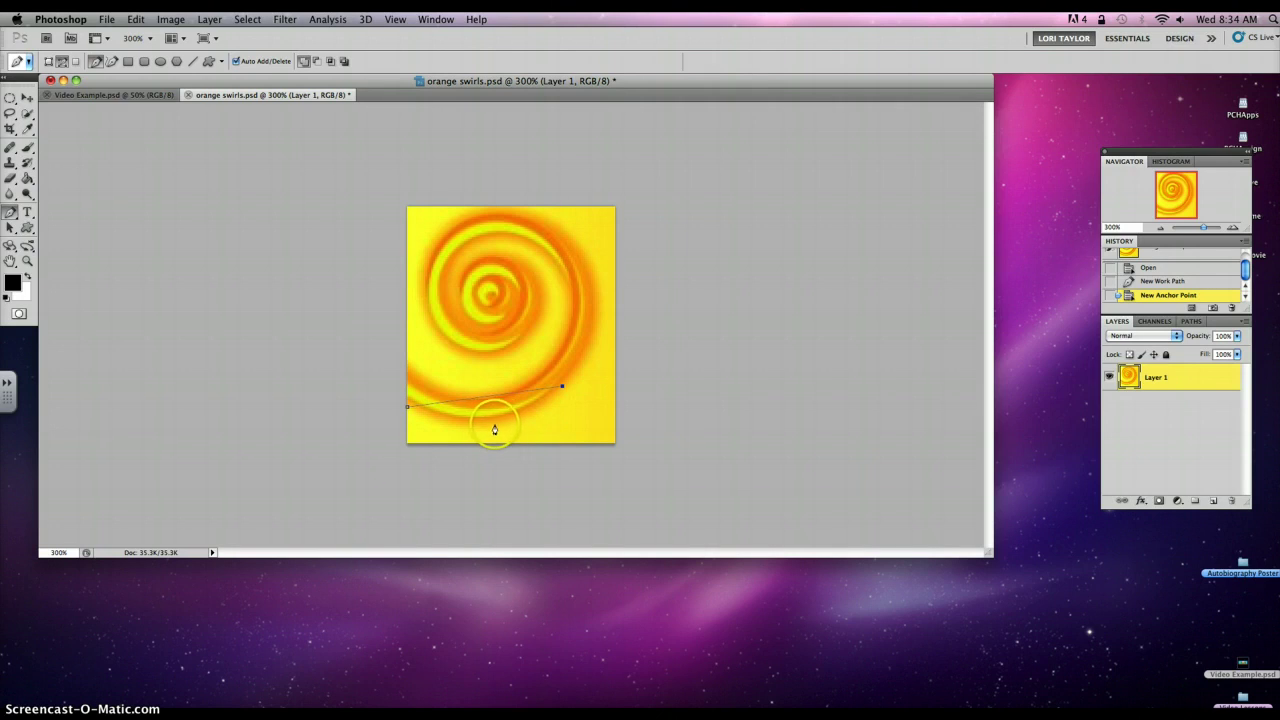
left_click(486, 397)
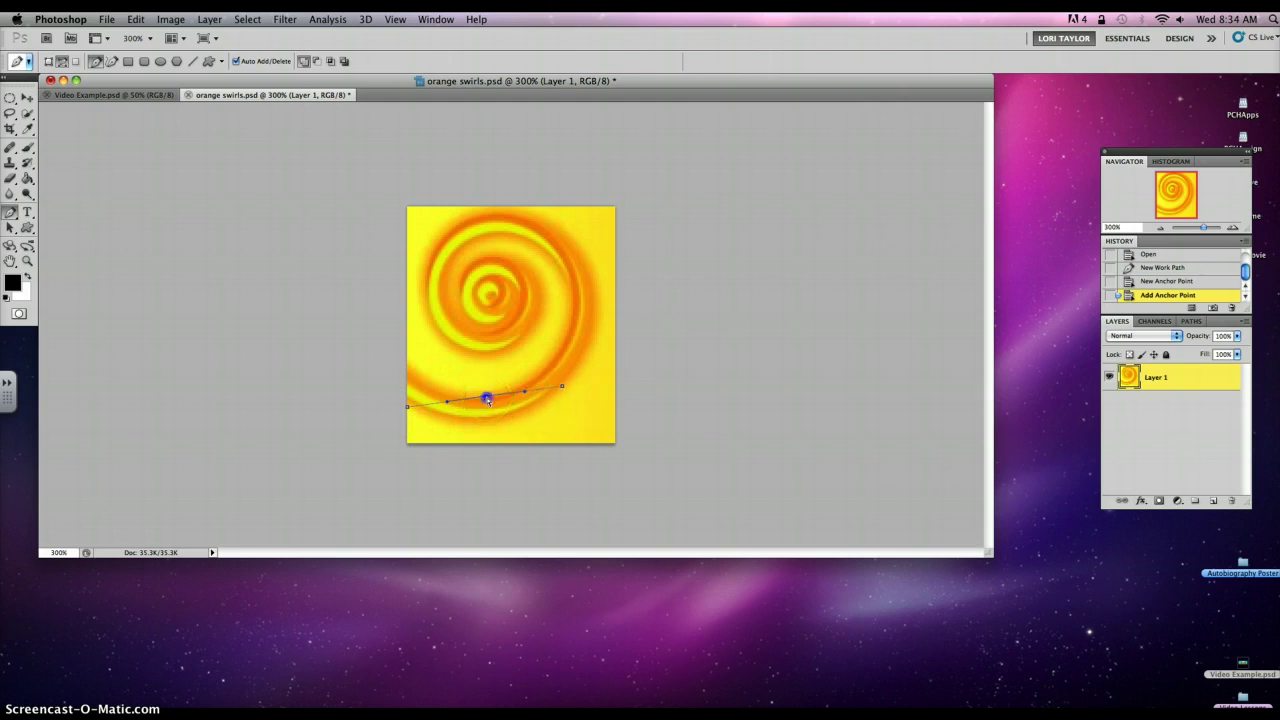
left_click_drag(487, 400, 493, 428)
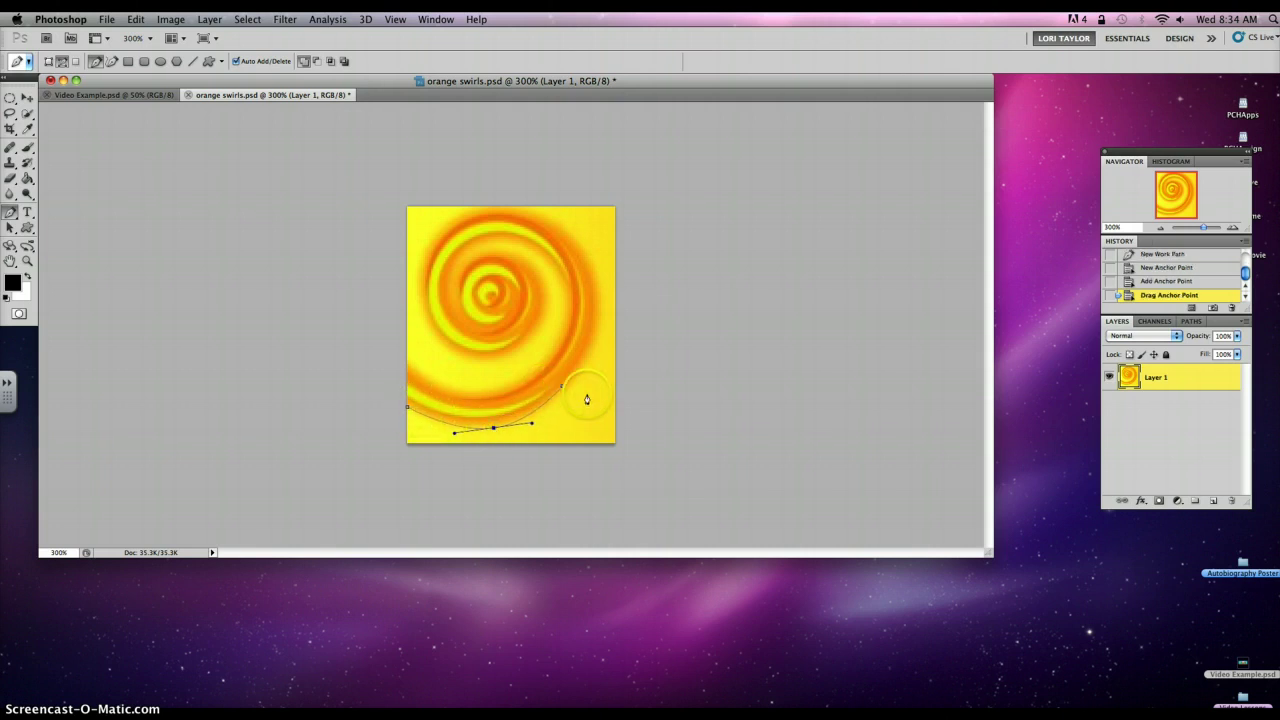
- Extend the path up the swirl's right outer edge, adding and adjusting anchor points to fit the curve
left_click(557, 231)
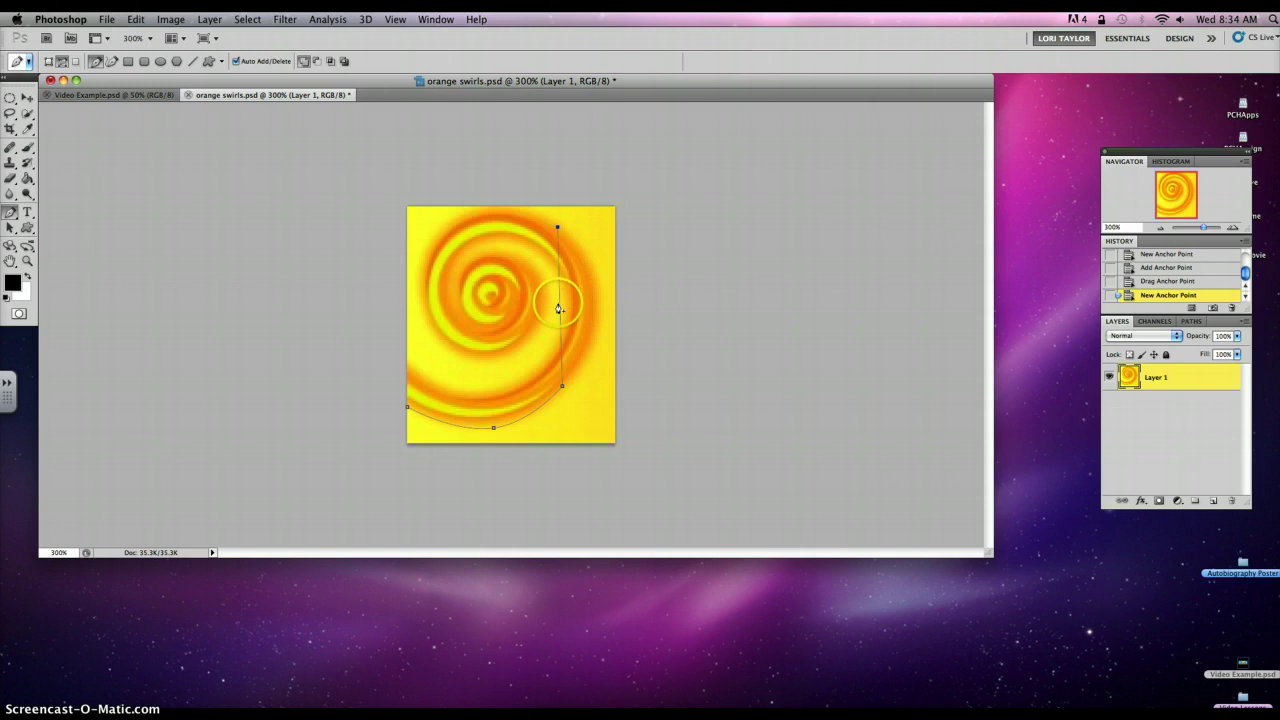
left_click(559, 304)
left_click_drag(560, 305, 600, 298)
left_click(586, 350)
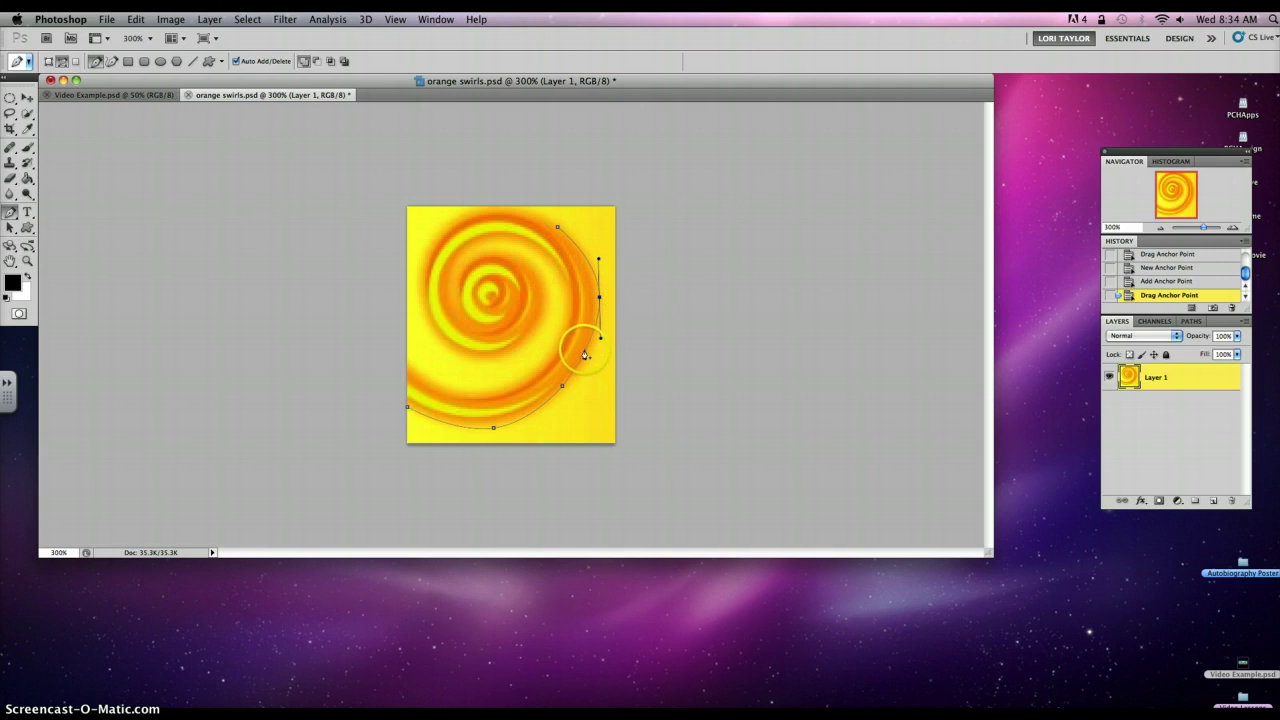
left_click(586, 355)
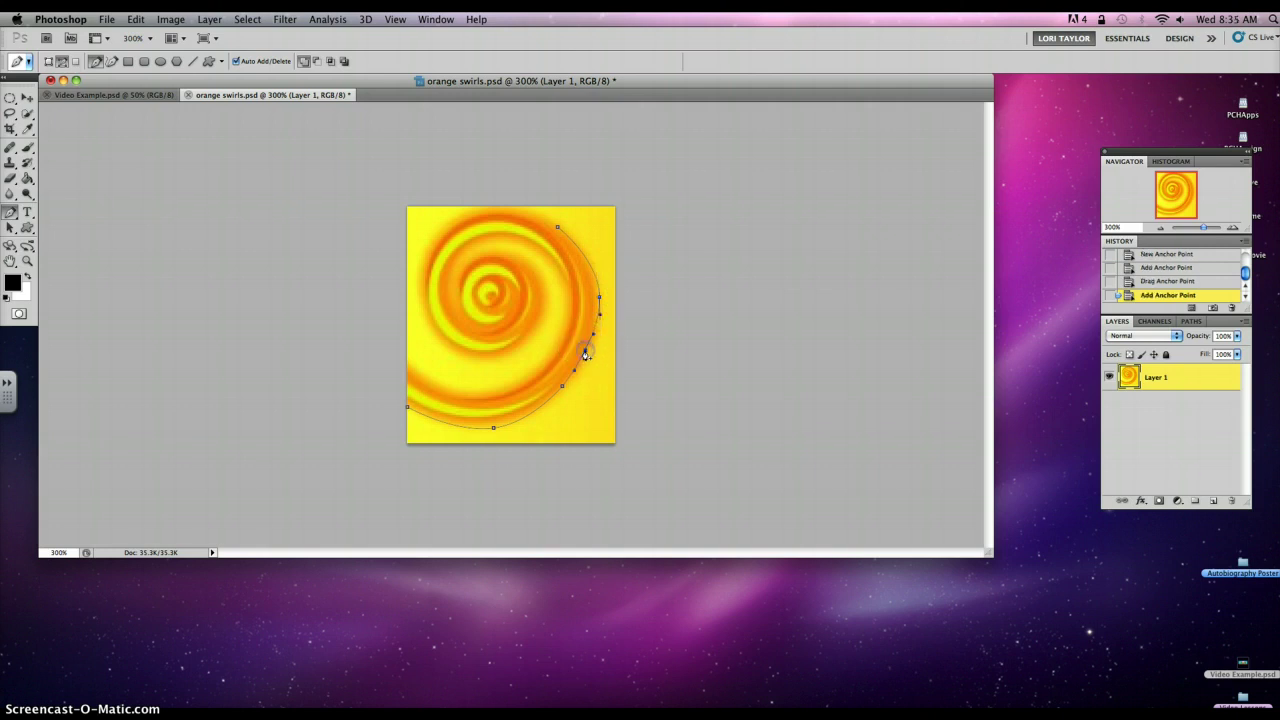
left_click_drag(586, 352, 588, 353)
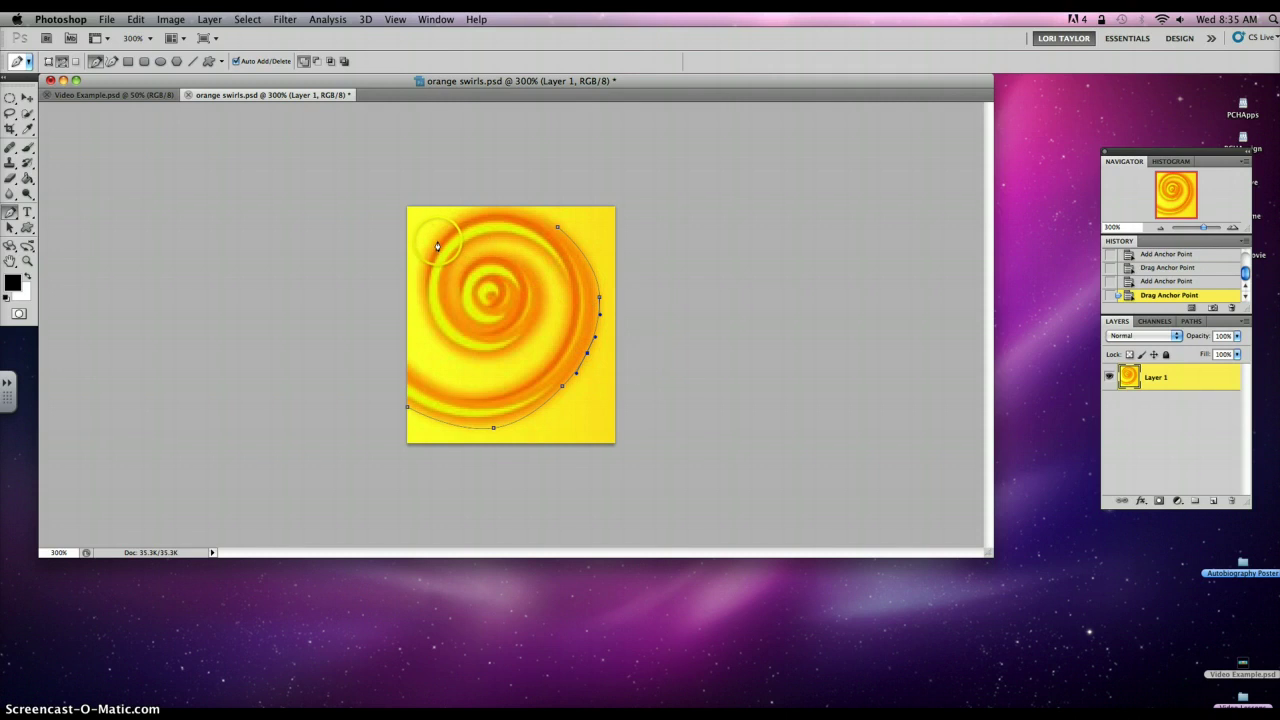
- Continue the path over the swirl's top, down its left side and under its second turn, bending each segment to the edge
left_click_drag(437, 242, 491, 208)
left_click(449, 343)
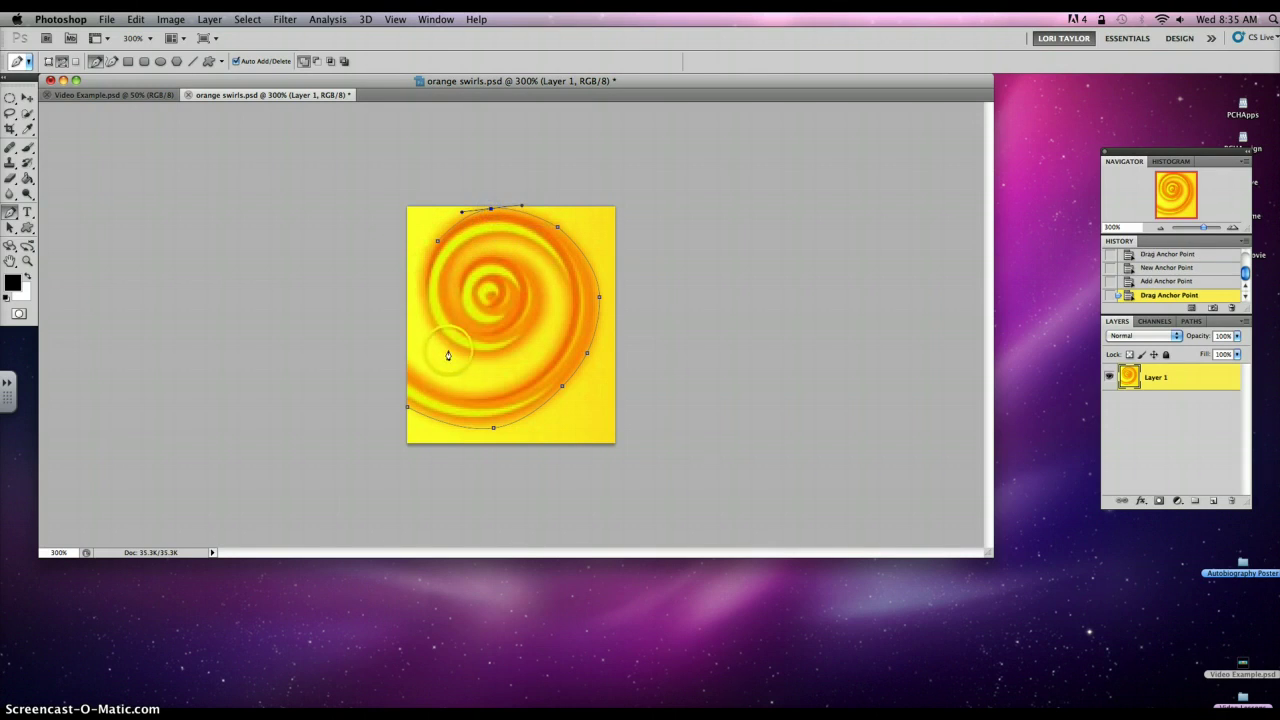
left_click_drag(443, 293, 421, 297)
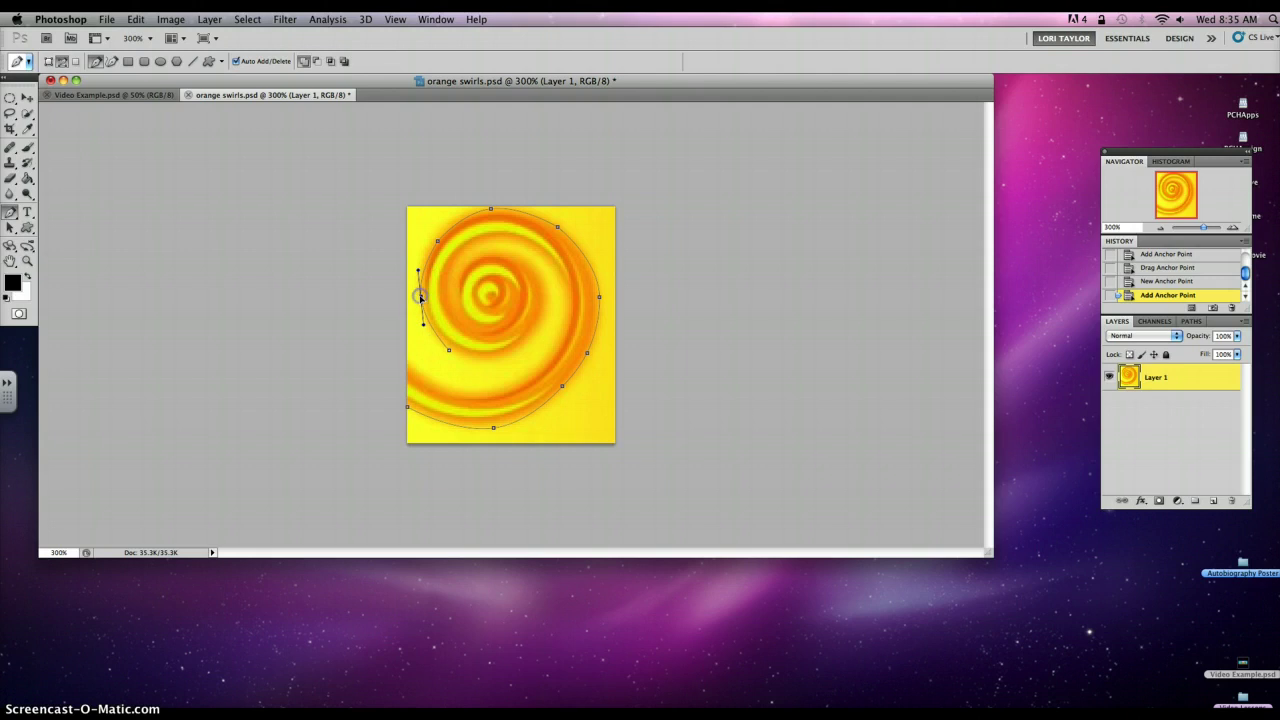
left_click(535, 327)
left_click_drag(493, 339, 499, 359)
- Trace the outer edge of the swirl's inner turn and curve the path around the spiral's central tip
left_click(503, 253)
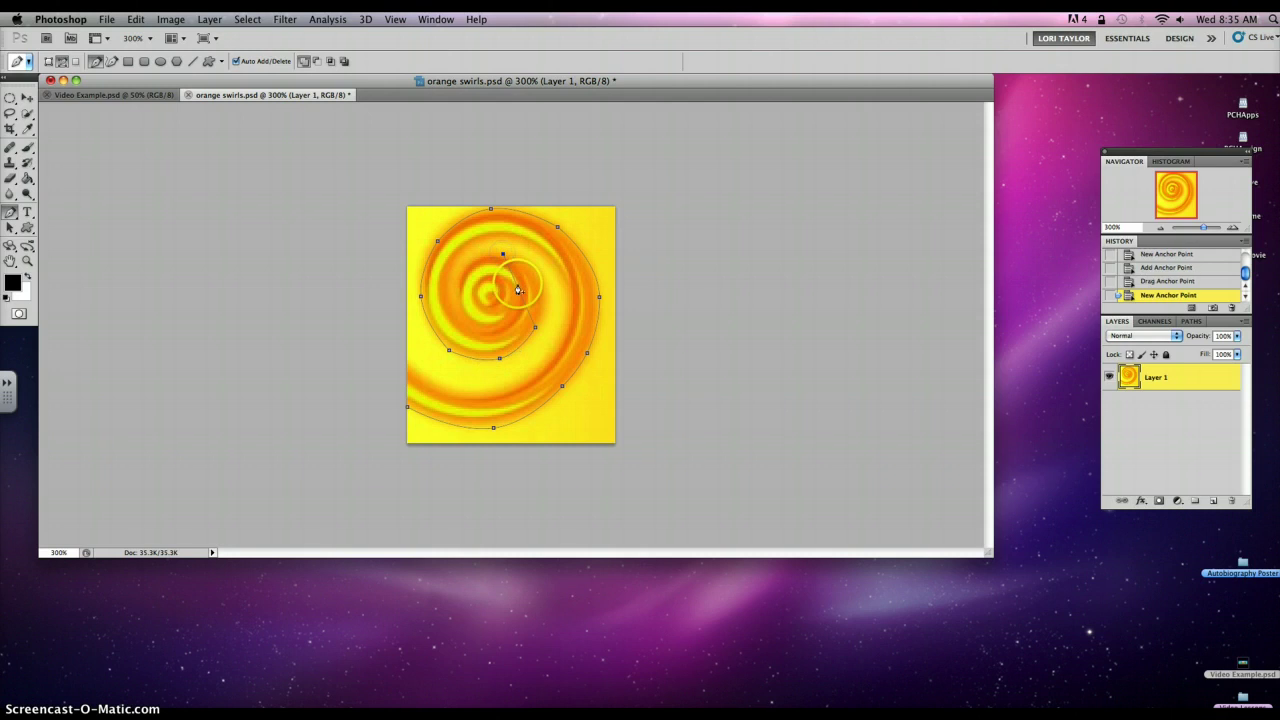
left_click(517, 290)
left_click_drag(517, 290, 462, 262)
left_click(458, 285)
left_click(482, 272)
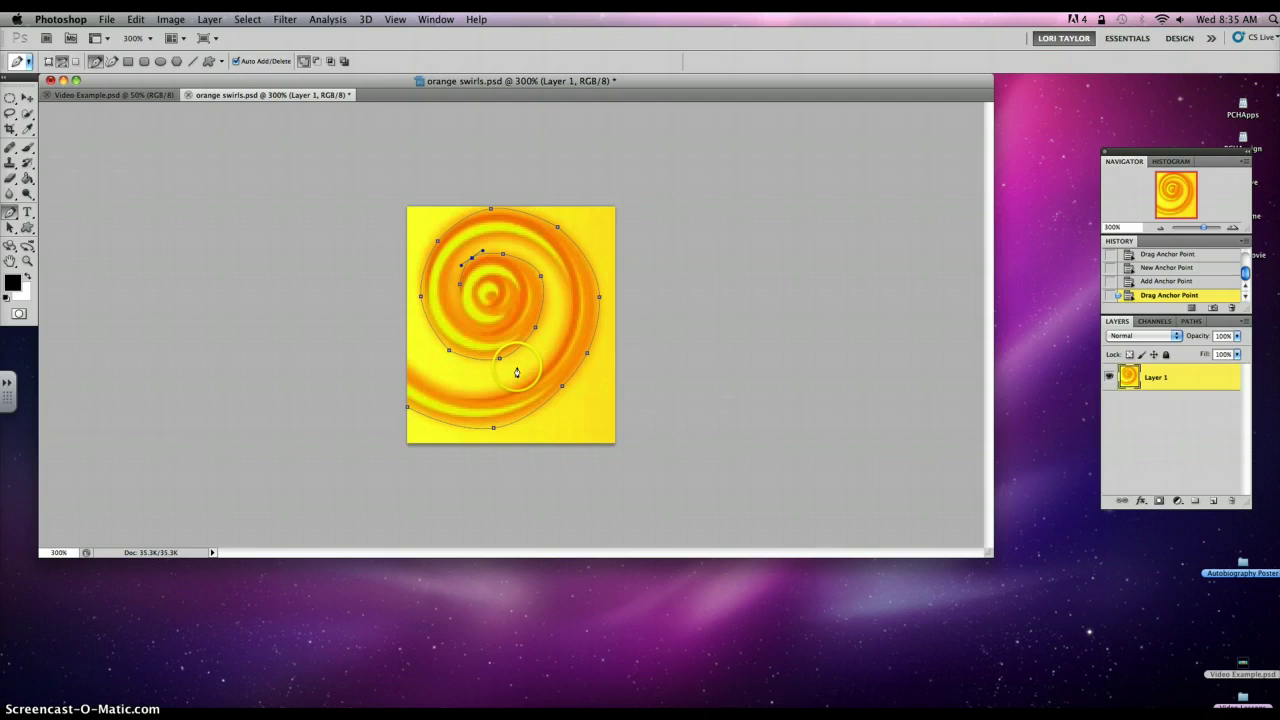
left_click(504, 272)
left_click(485, 268)
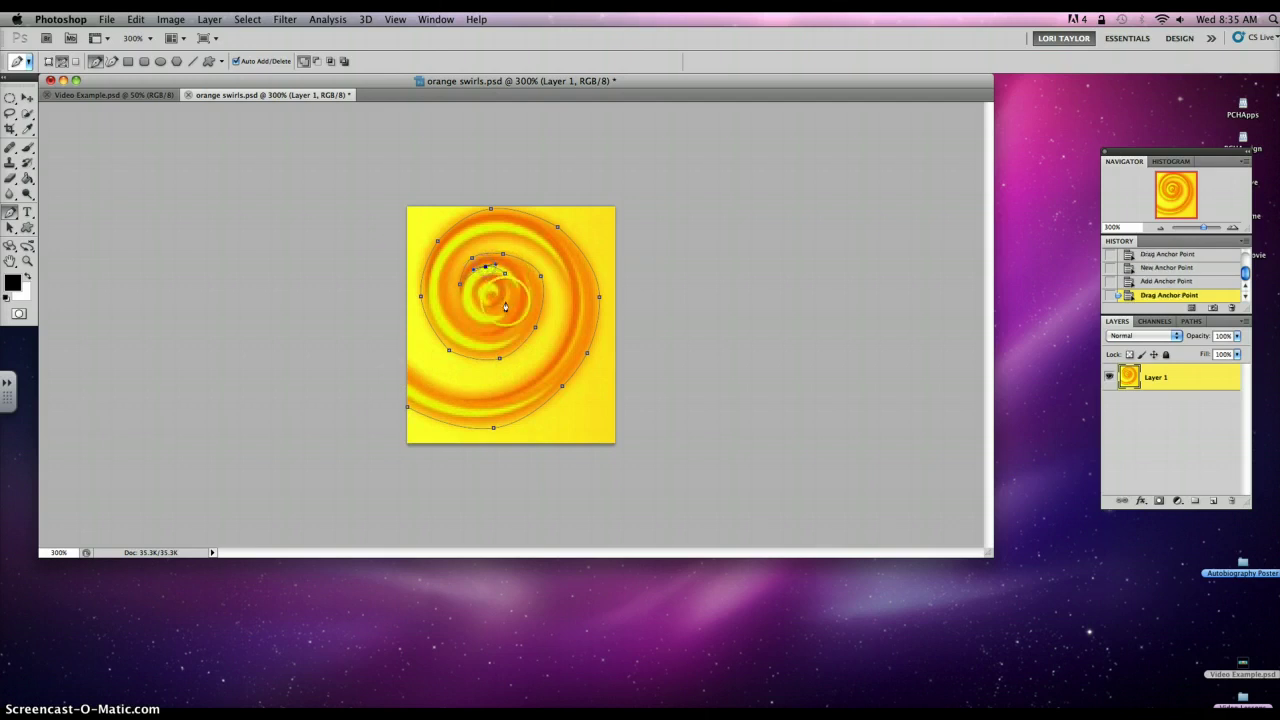
- Trace the path back outward along the swirl's inner edge, around the center, up the left side and across the top
left_click(483, 327)
left_click_drag(494, 301, 449, 310)
left_click(446, 269)
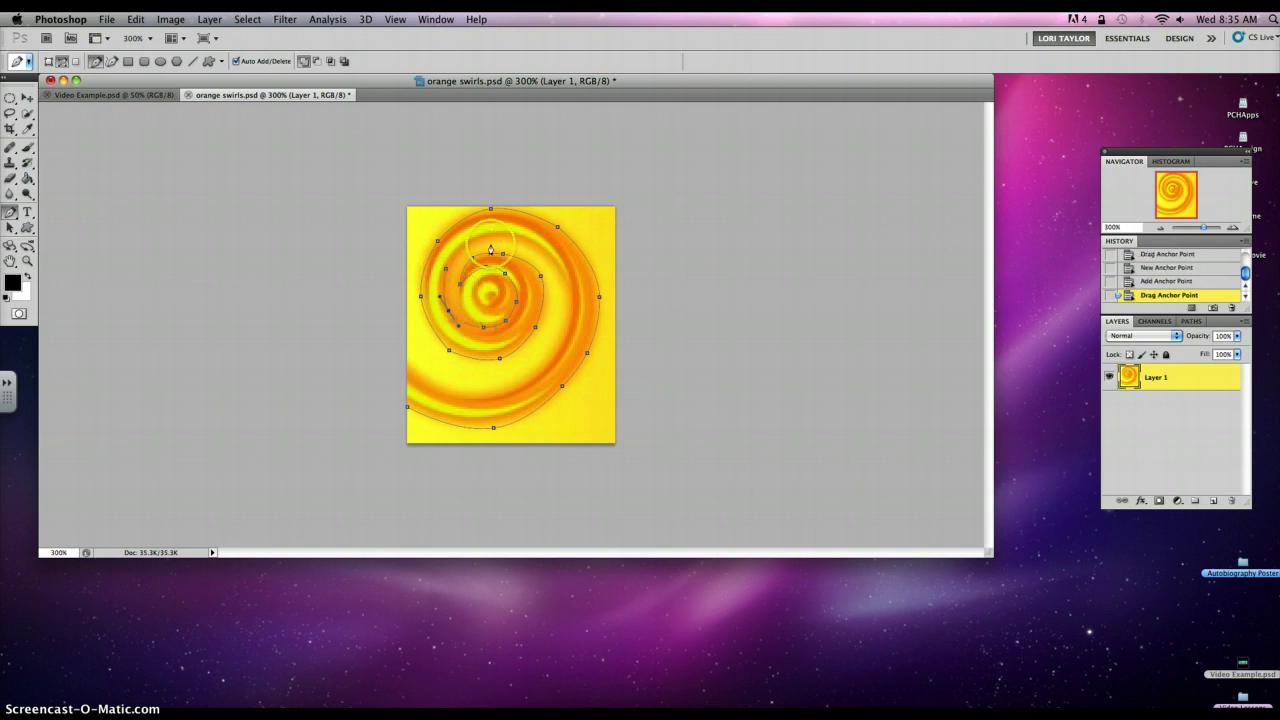
left_click(521, 236)
left_click_drag(491, 249, 476, 235)
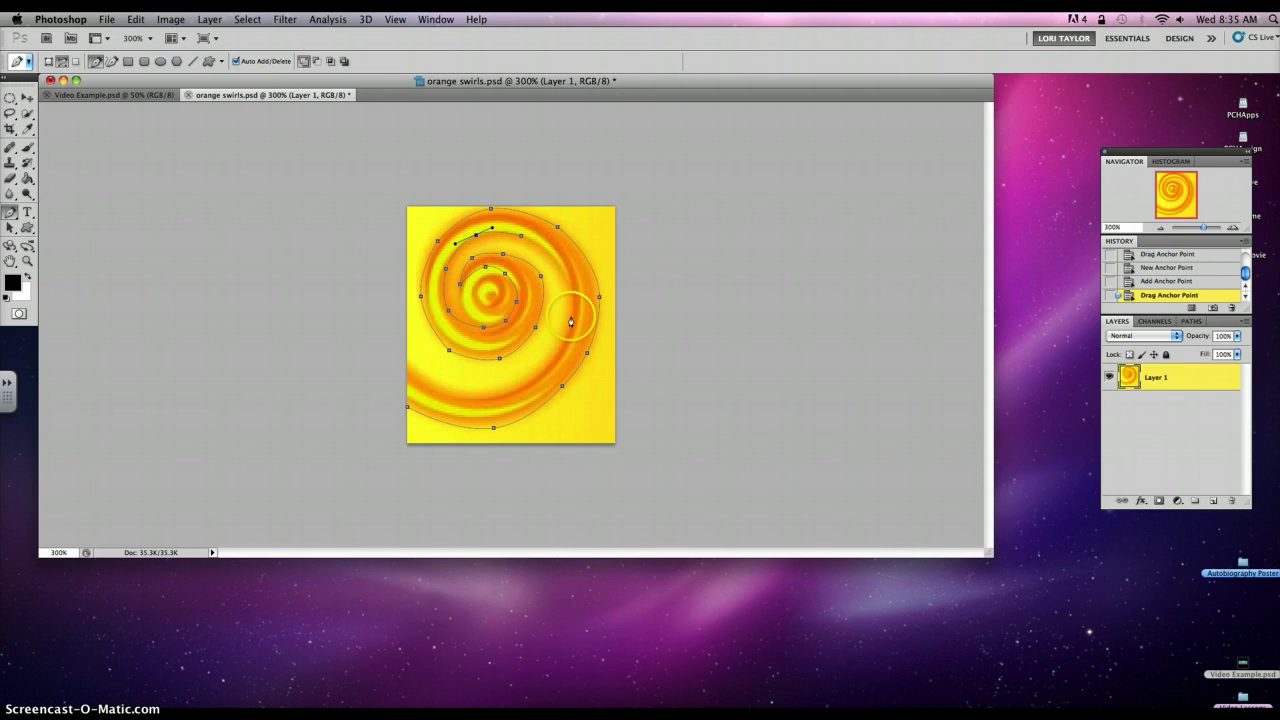
- Complete the inner edge down the right side and along the bottom, and close the path at its starting point
left_click(569, 331)
left_click(550, 297)
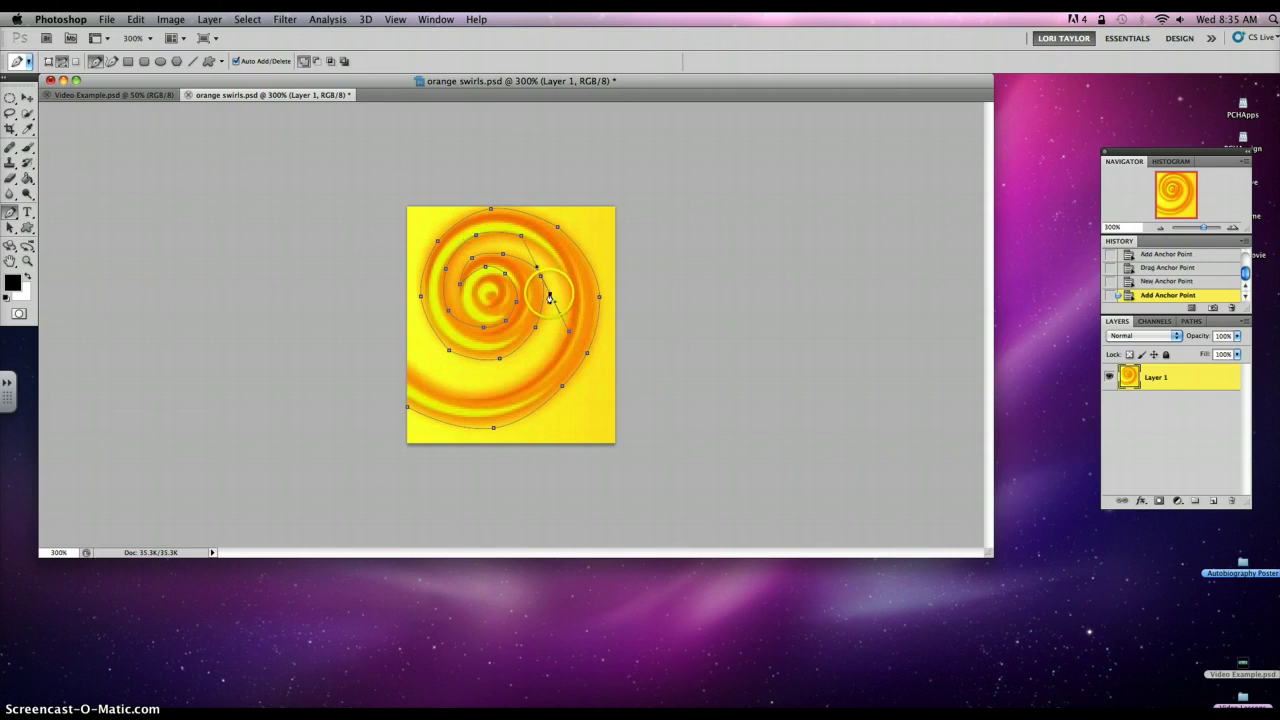
left_click_drag(546, 289, 568, 276)
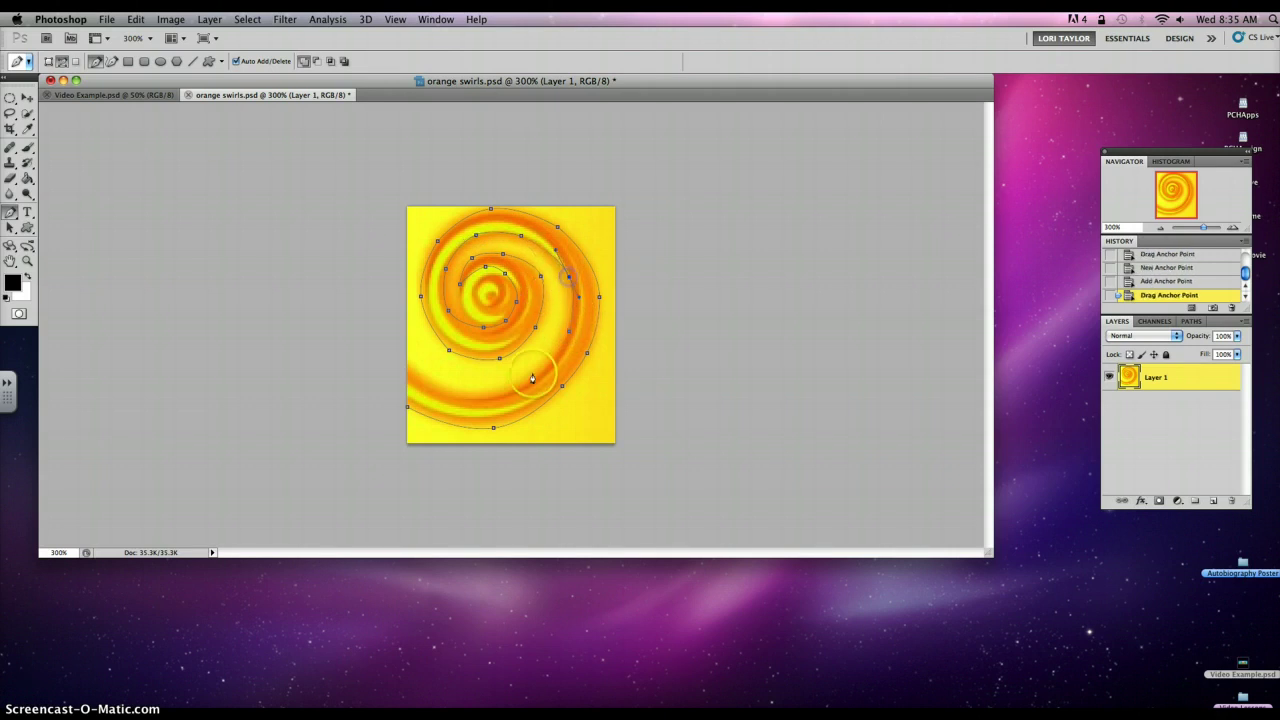
left_click(484, 401)
left_click_drag(527, 366, 534, 377)
left_click(405, 357)
left_click(441, 378)
left_click_drag(441, 378, 407, 413)
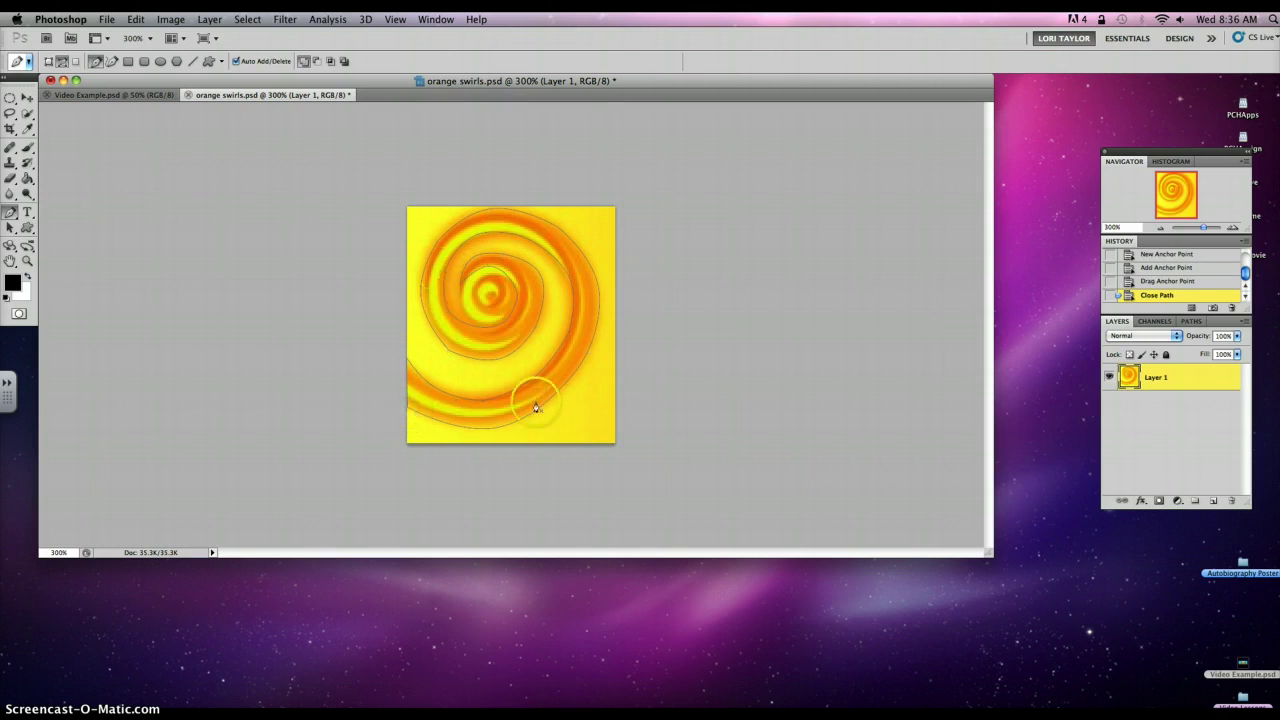
- Convert the closed swirl path into a new anti-aliased selection with a feather radius of 0 pixels
right_click(485, 364)
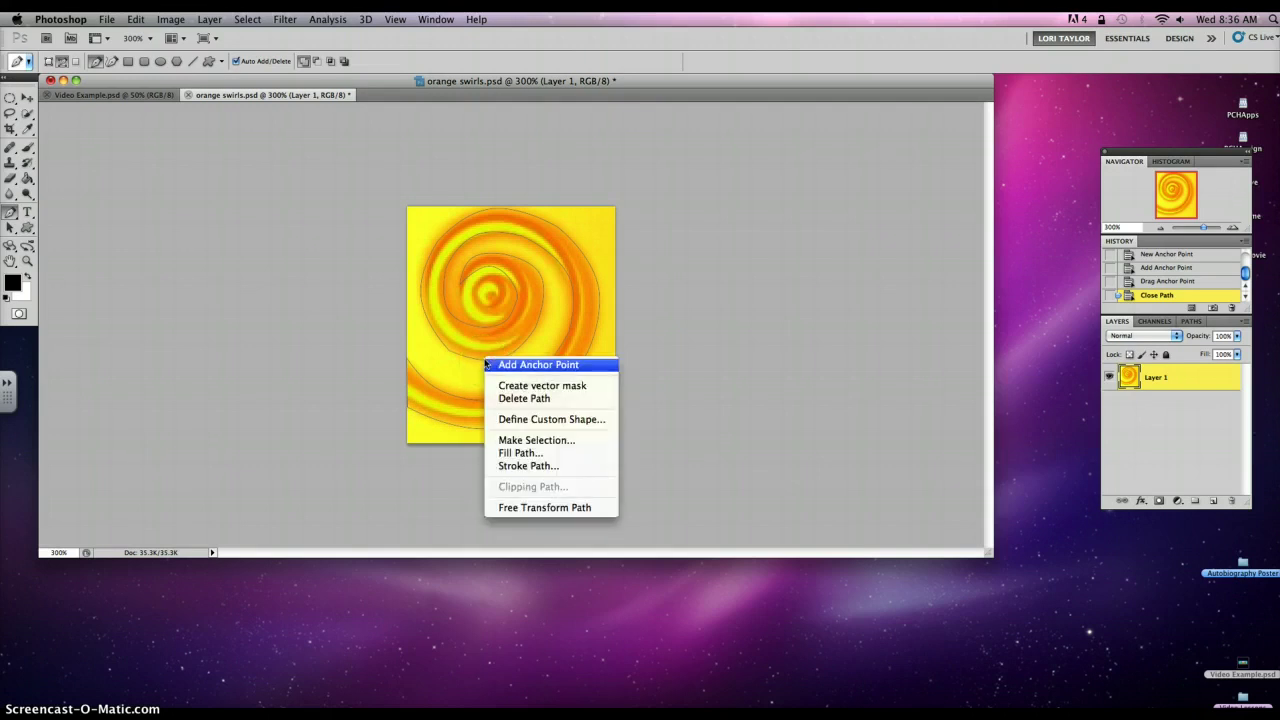
left_click(510, 442)
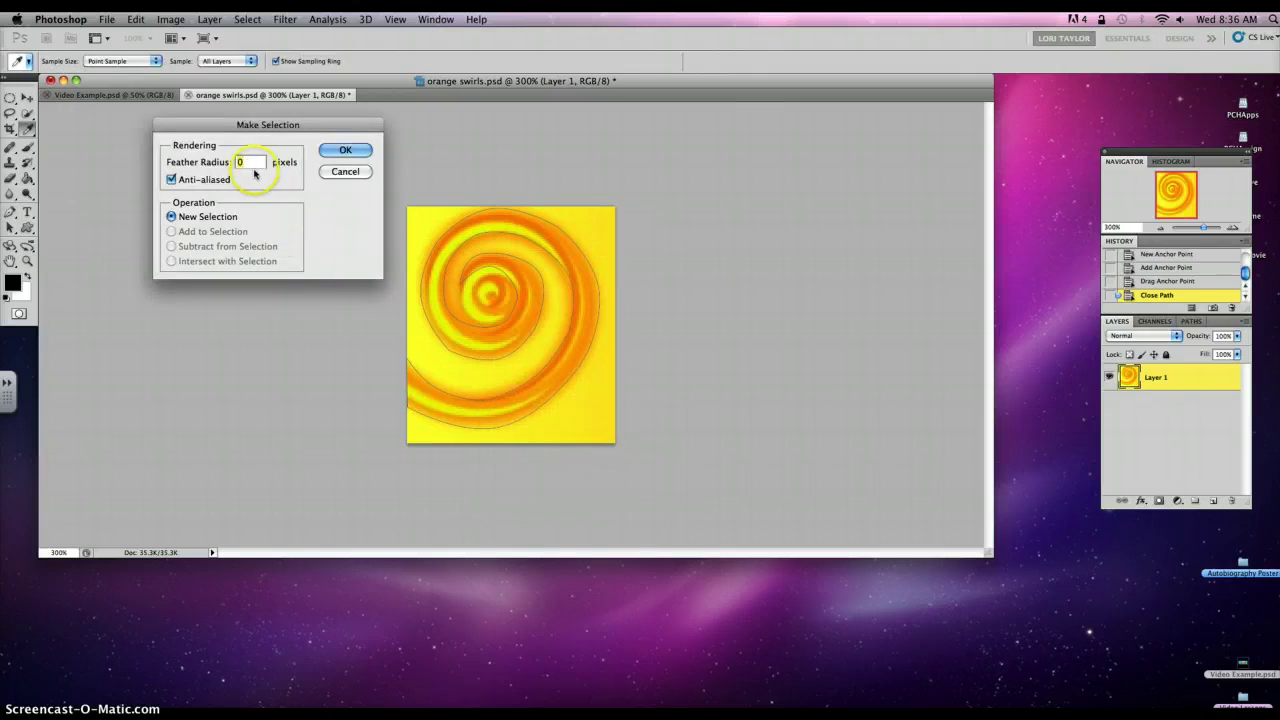
left_click(345, 150)
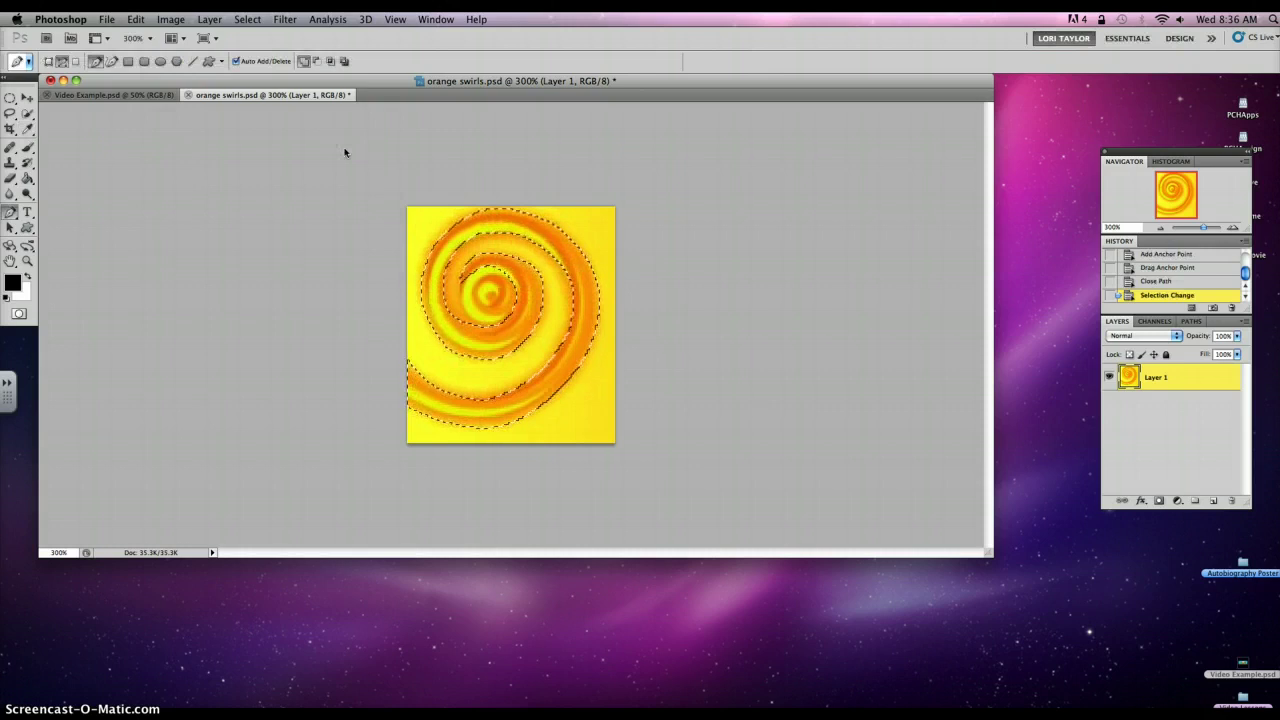
- Undock the orange swirls document into a narrower floating window above Video Example.psd
left_click(278, 96)
left_click_drag(277, 95, 363, 131)
left_click_drag(1215, 575, 737, 573)
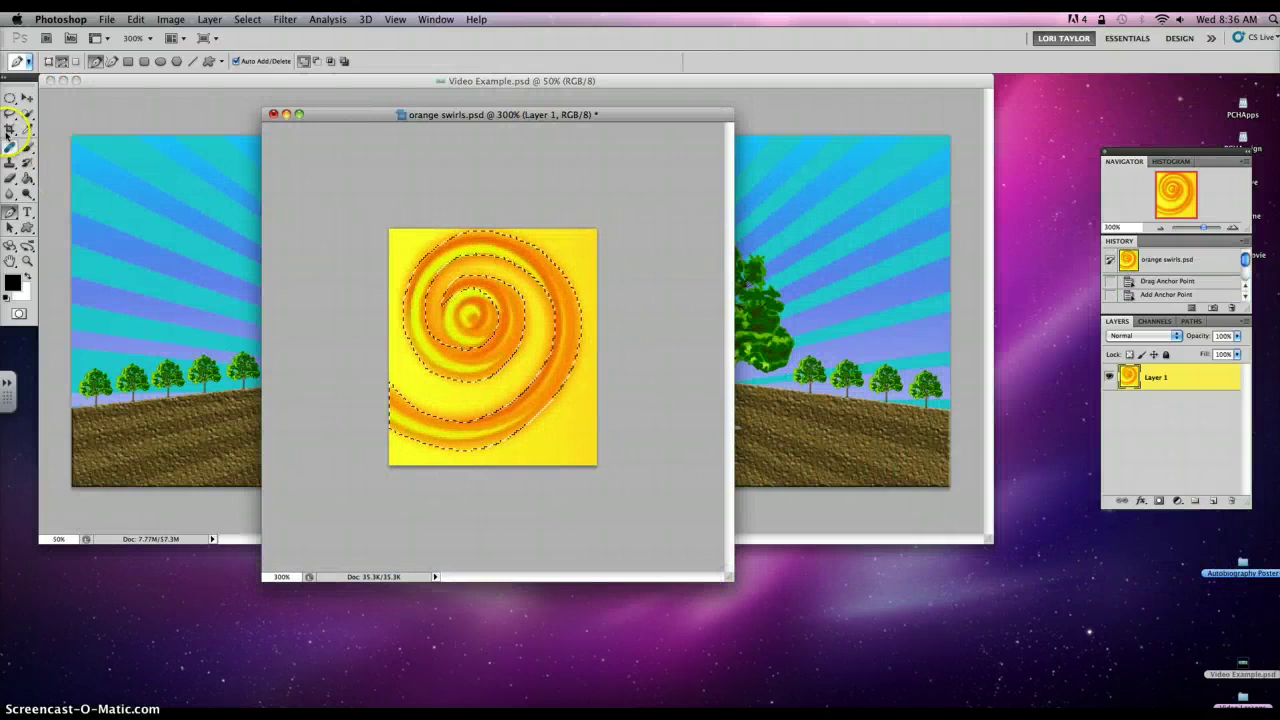
- Move the orange swirls window aside and copy the selected swirl into Video Example.psd above the yellow building's left wing
left_click(27, 97)
left_click_drag(330, 117, 564, 128)
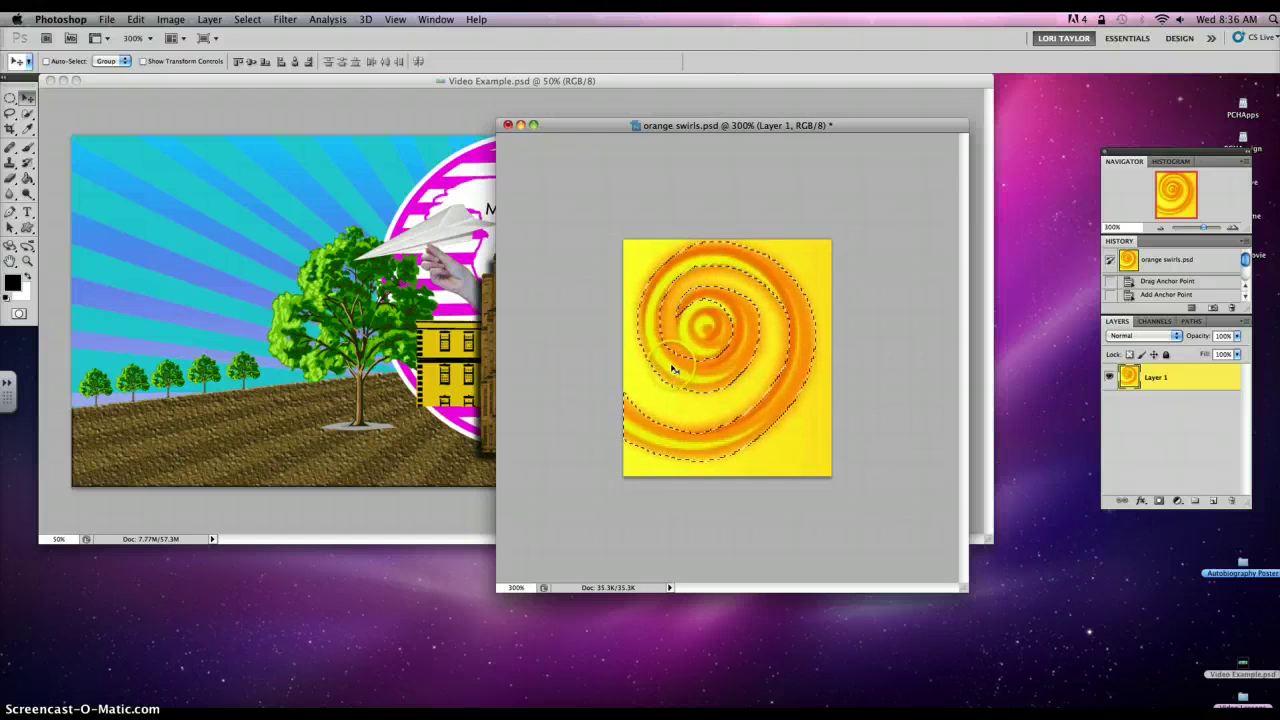
left_click_drag(671, 401, 666, 398)
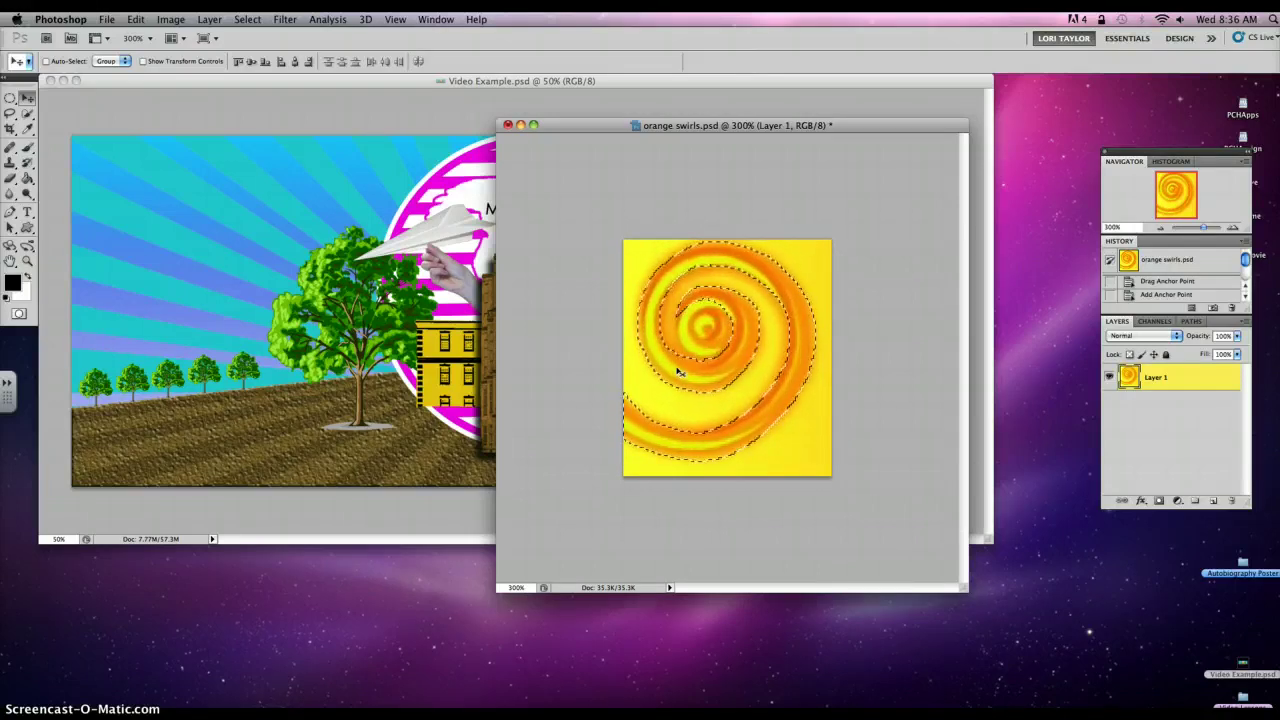
left_click_drag(677, 371, 456, 318)
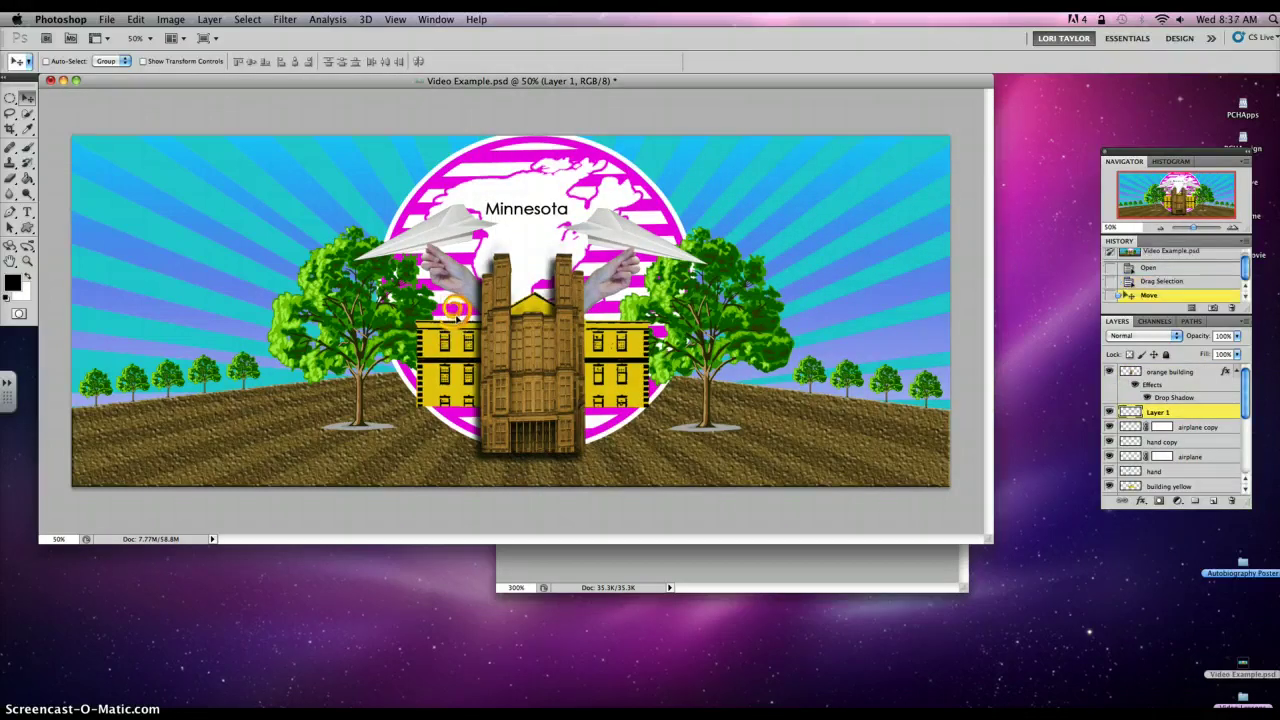
- Rotate the swirl about 90° counterclockwise with Free Transform and adjust its position on the yellow building's left roof
key("super+t")
left_click_drag(520, 354, 491, 254)
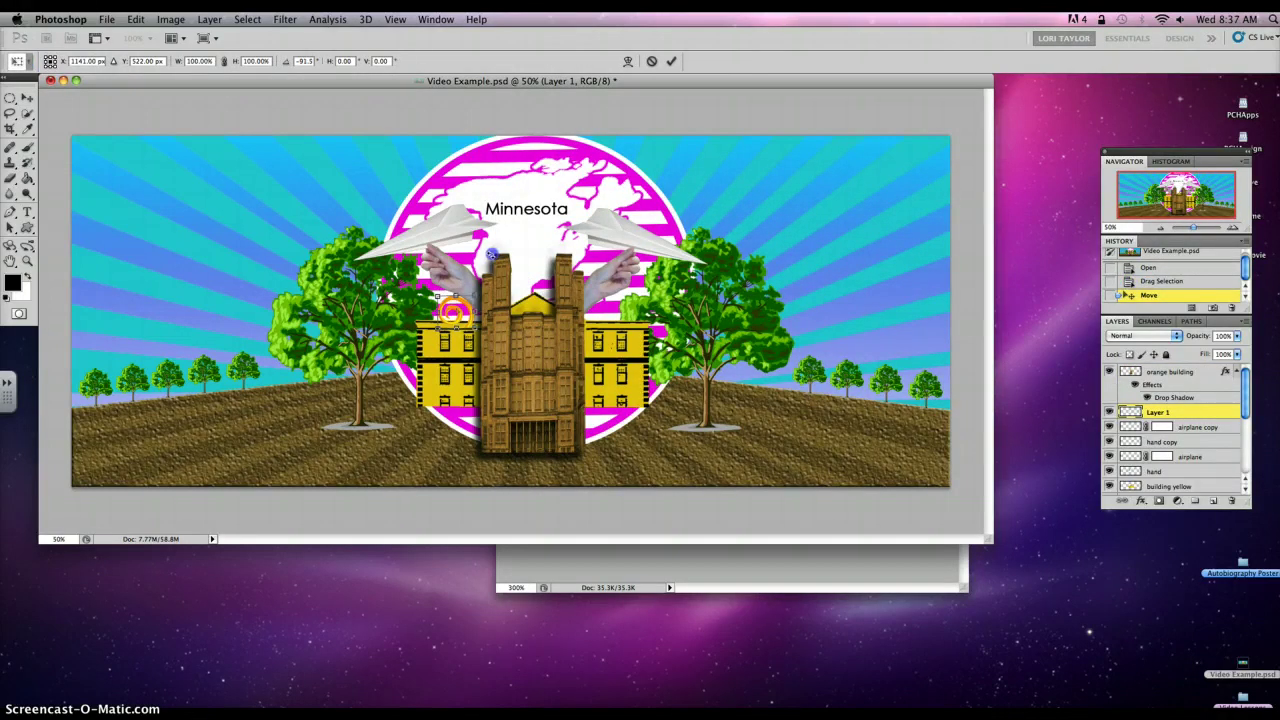
key("Return")
left_click_drag(470, 312, 463, 310)
- Duplicate the swirl onto the roof of the yellow building's right wing
left_click(456, 312)
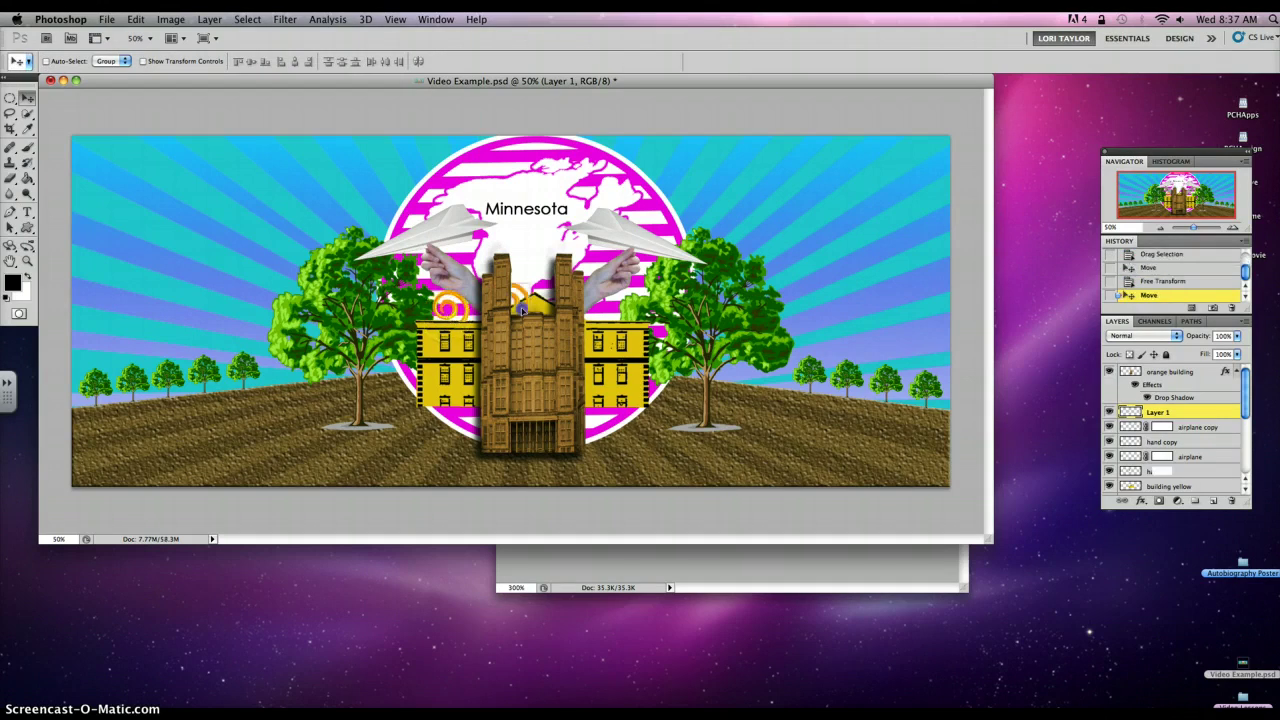
left_click(601, 314)
left_click_drag(601, 314, 607, 318, "alt")
- Flip the duplicated swirl horizontally and align it on the right roof to mirror the left swirl
key("super+t")
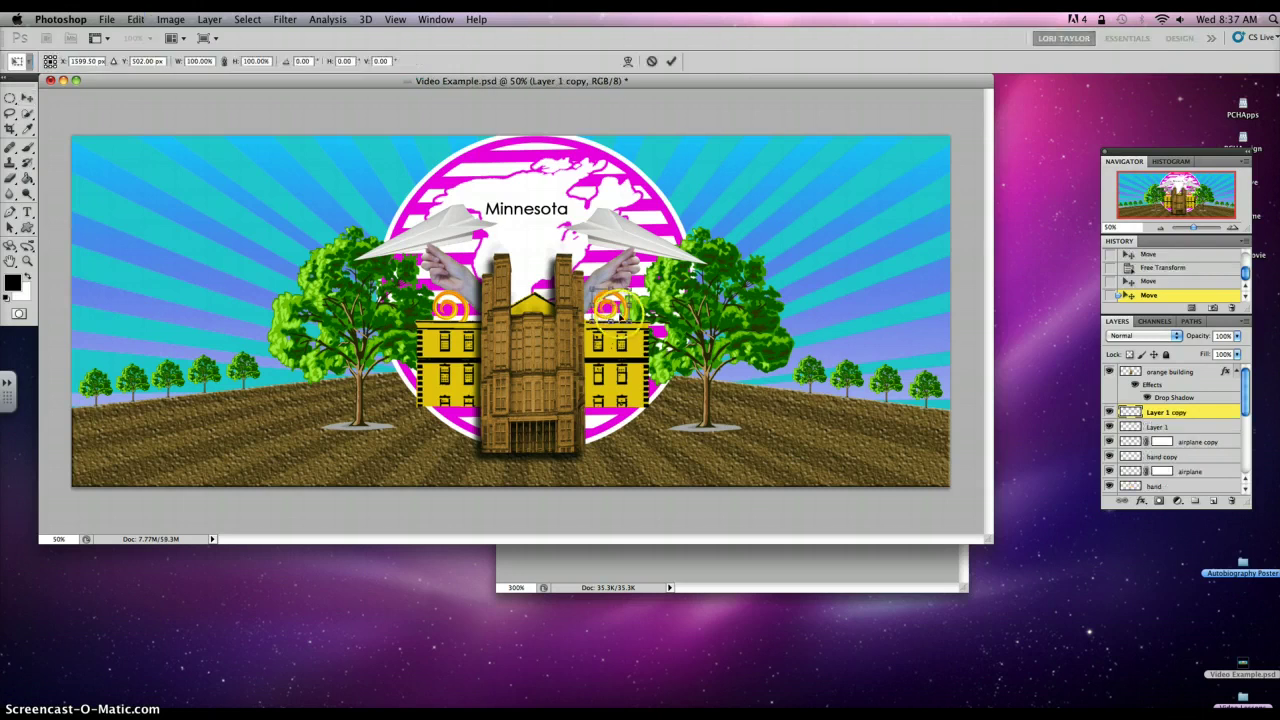
right_click(621, 313)
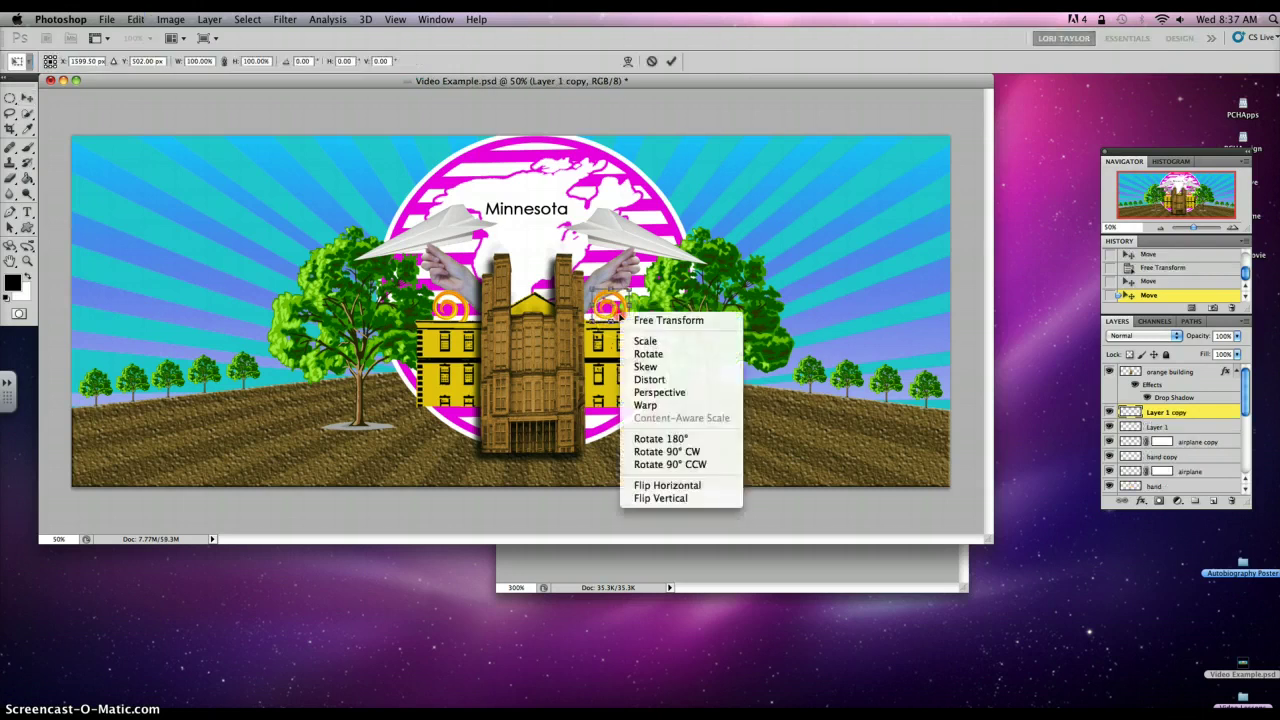
left_click(680, 485)
key("Return")
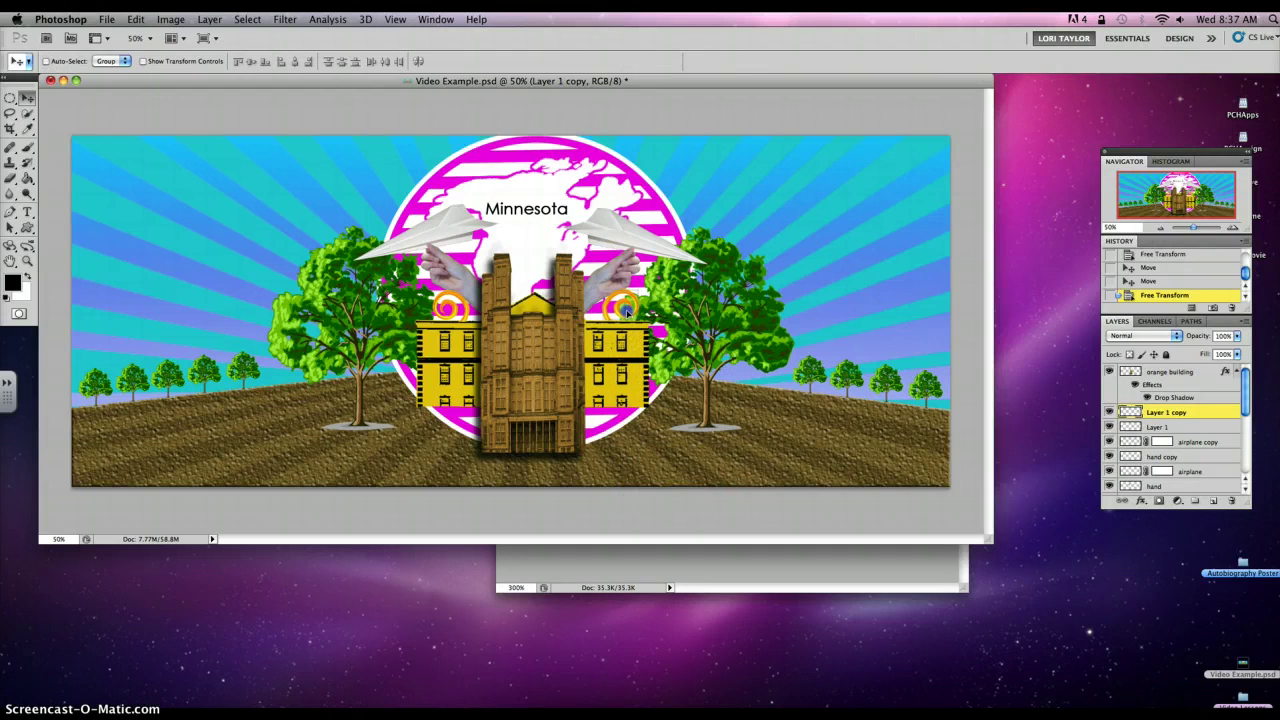
left_click_drag(626, 310, 626, 311)
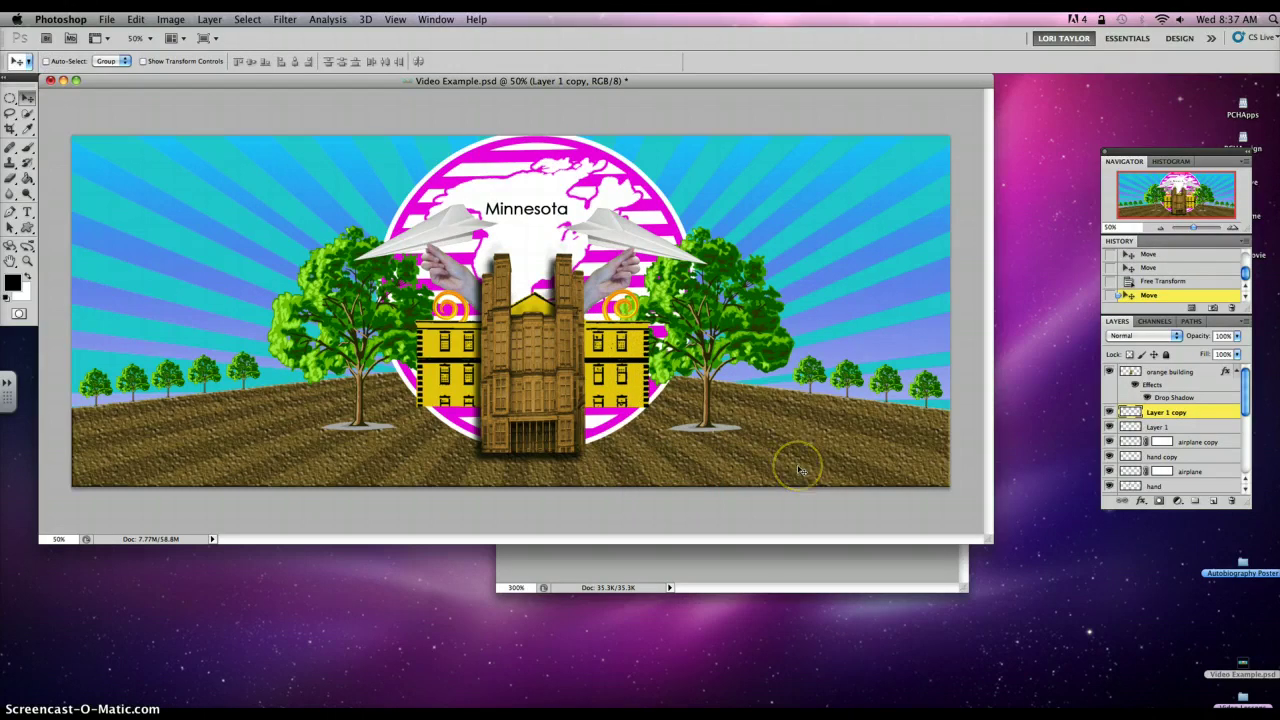
left_click(800, 468)
left_click(803, 468)
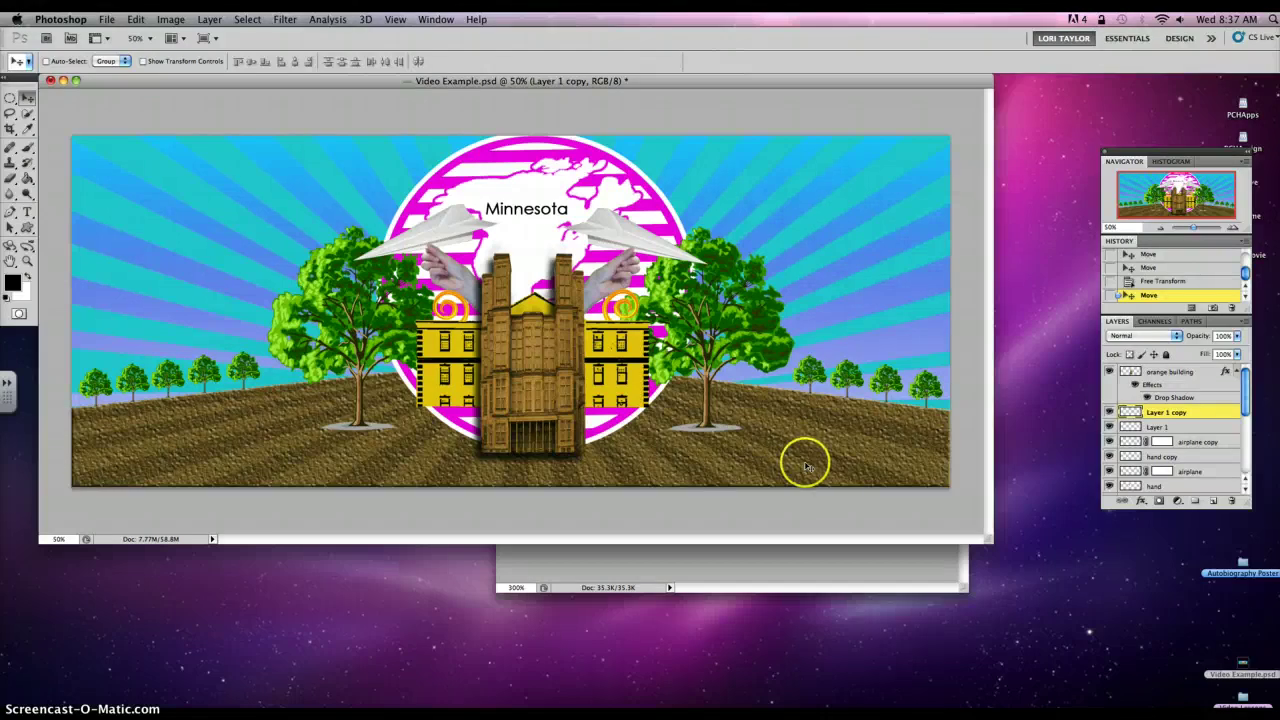